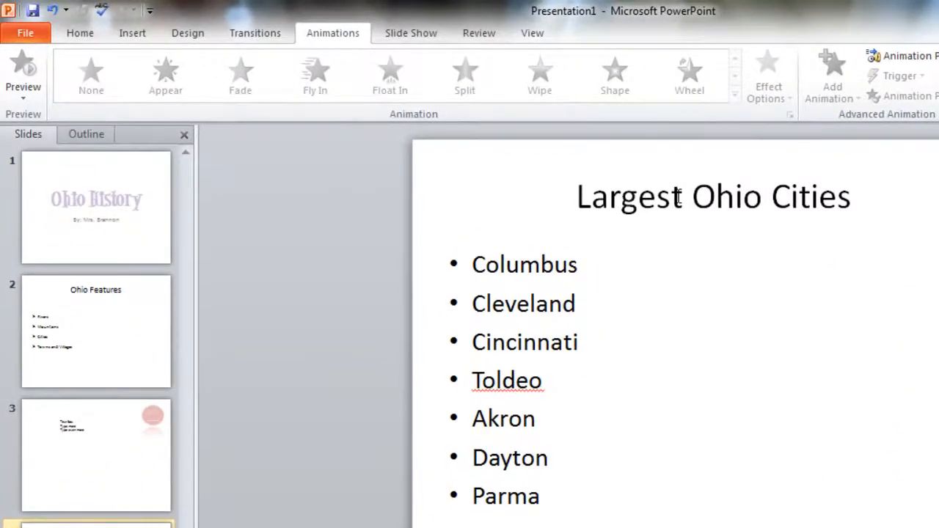
click(679, 196)
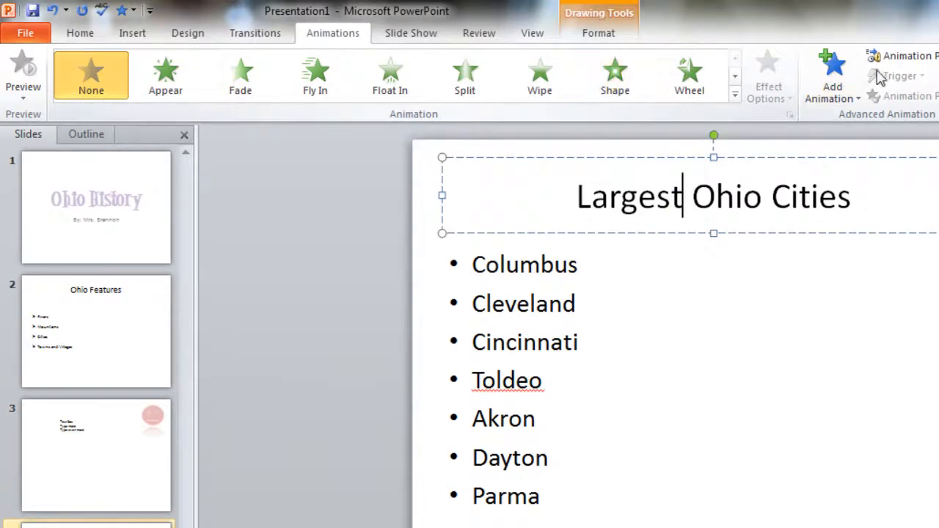
click(492, 293)
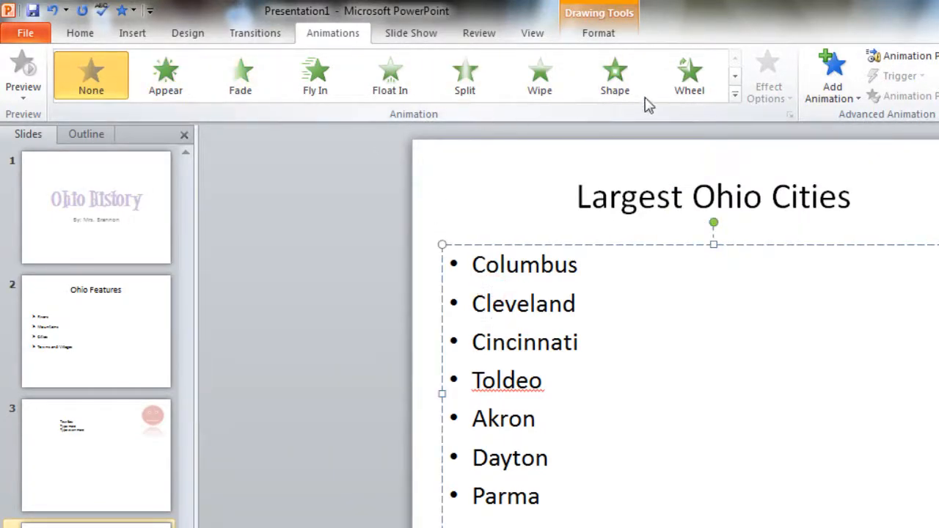
click(431, 185)
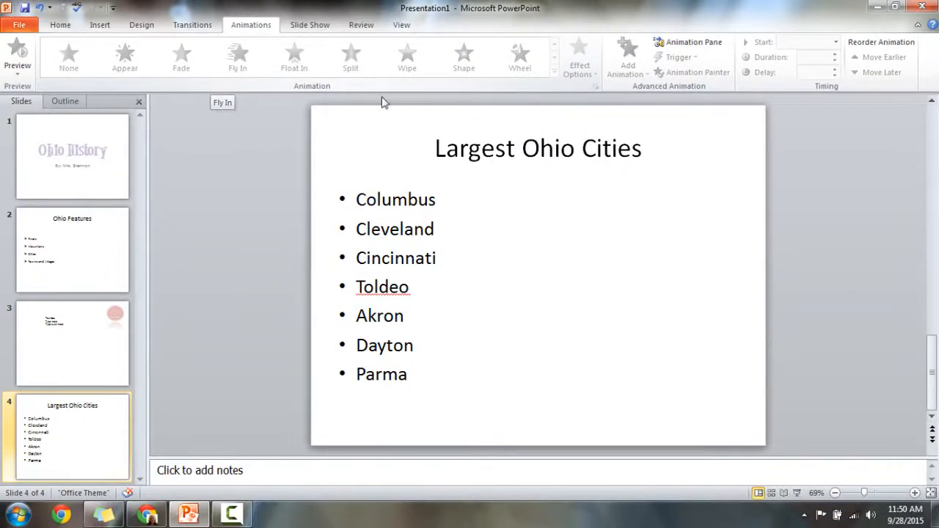
- Apply the Fly In entrance animation to the "Largest Ohio Cities" title on slide 4
click(469, 143)
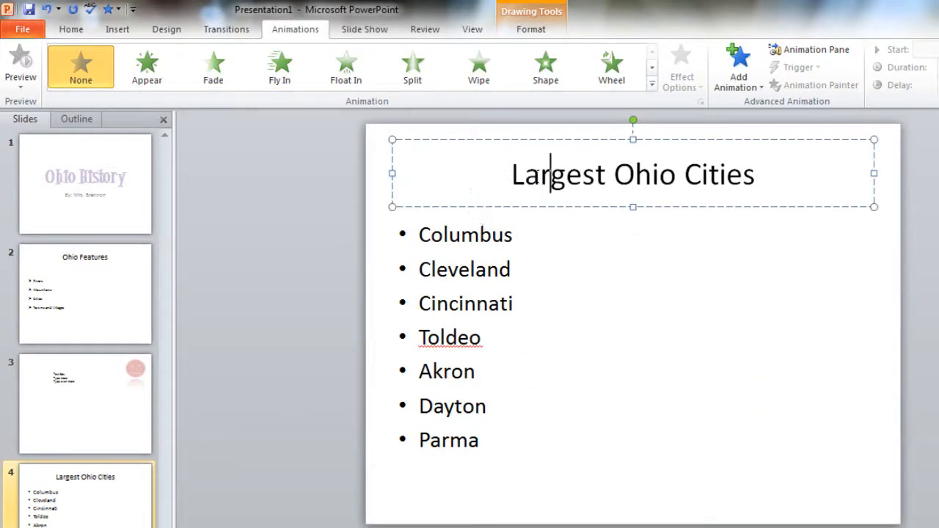
click(279, 77)
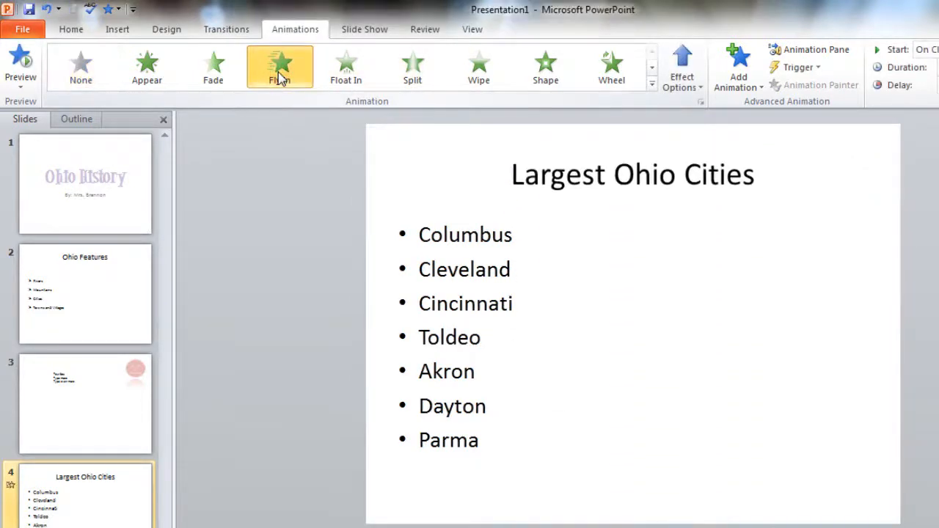
- Apply the Wheel entrance animation to the bulleted list of cities and deselect the list
click(448, 240)
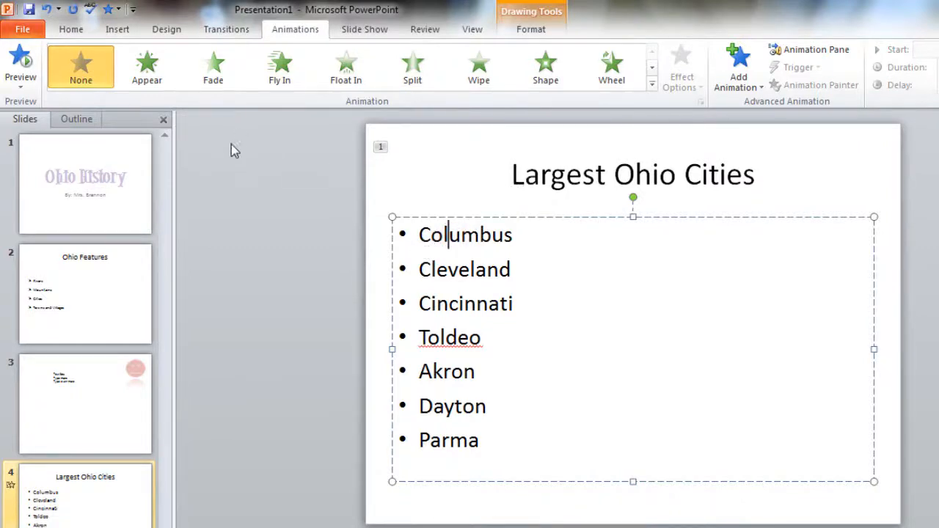
click(627, 77)
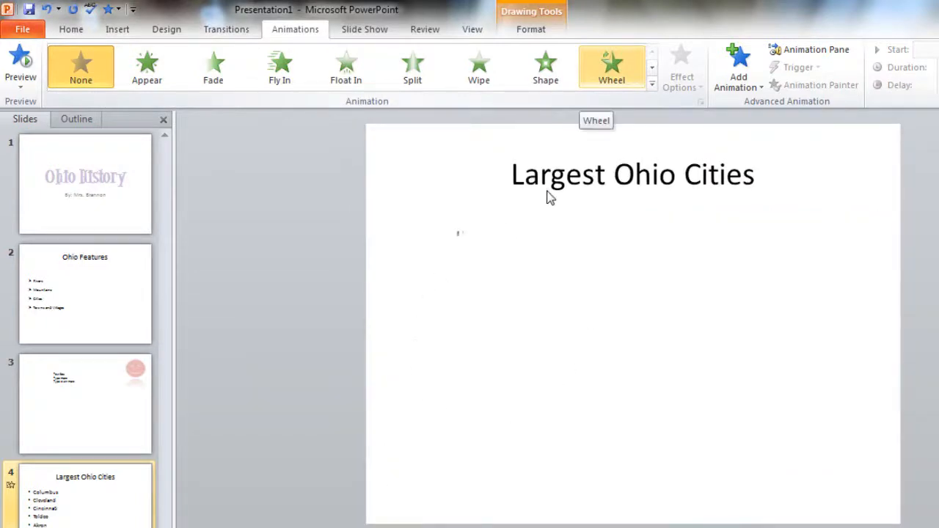
click(492, 356)
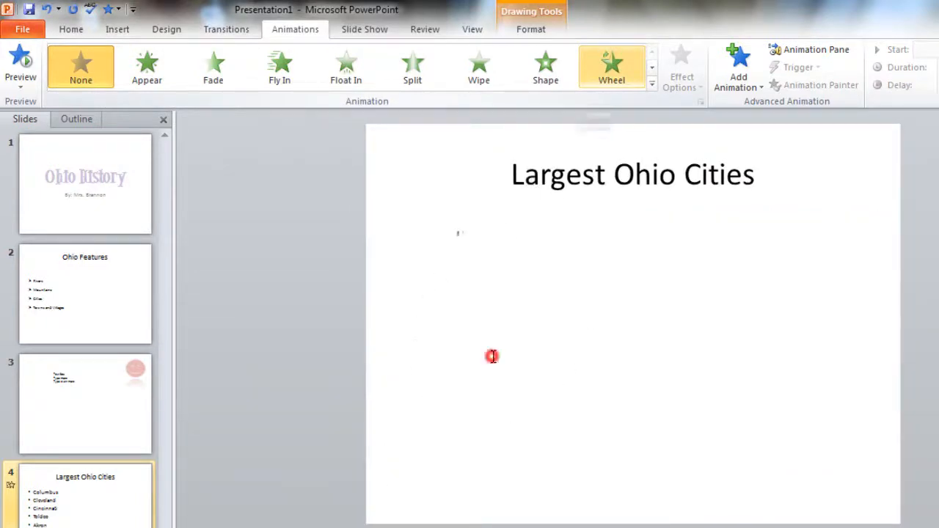
click(613, 69)
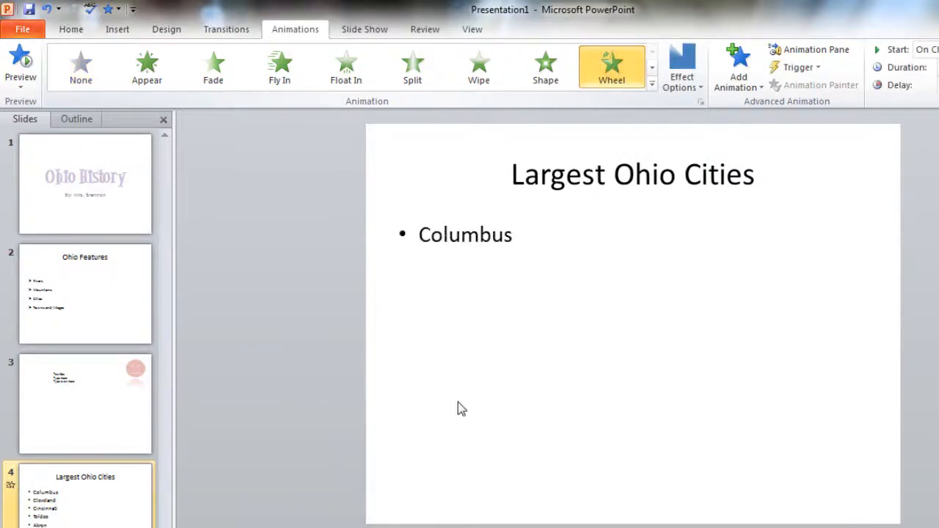
click(477, 510)
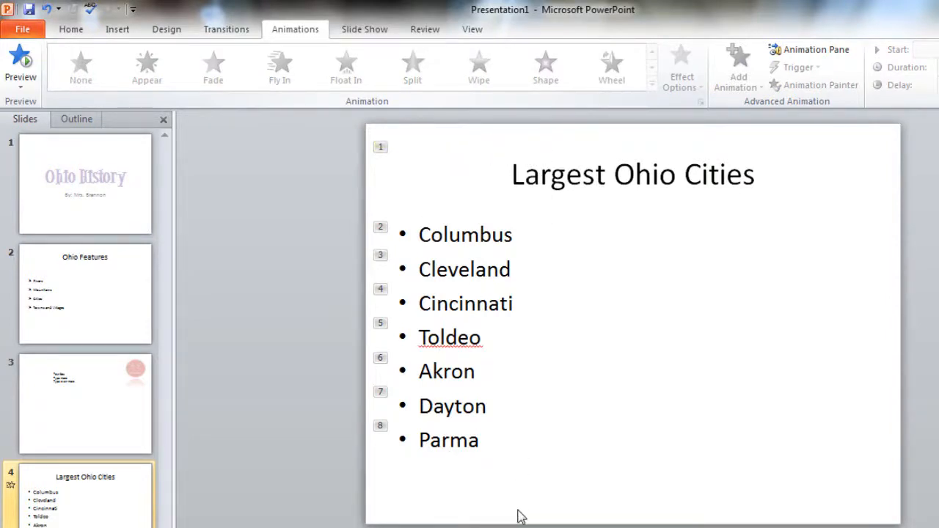
- Move the city list's Wheel animation earlier so that it plays before the title's animation
click(592, 180)
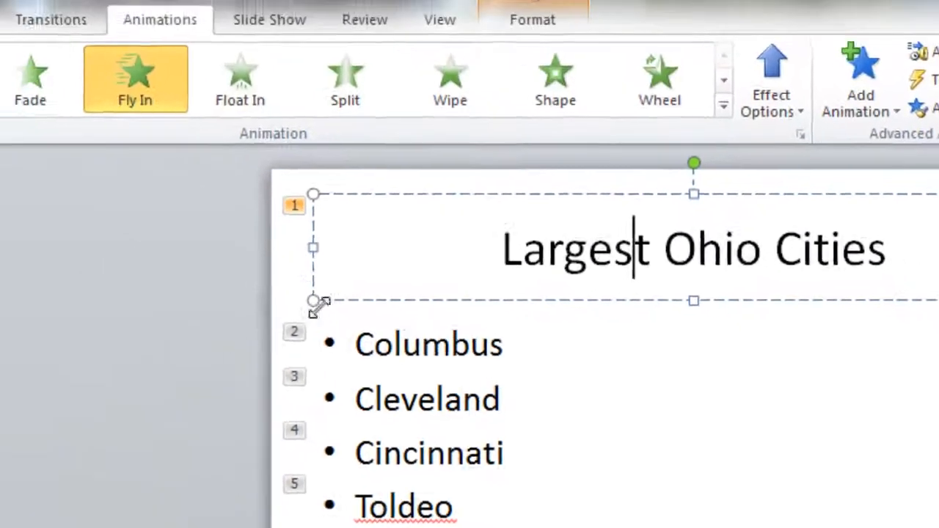
click(353, 348)
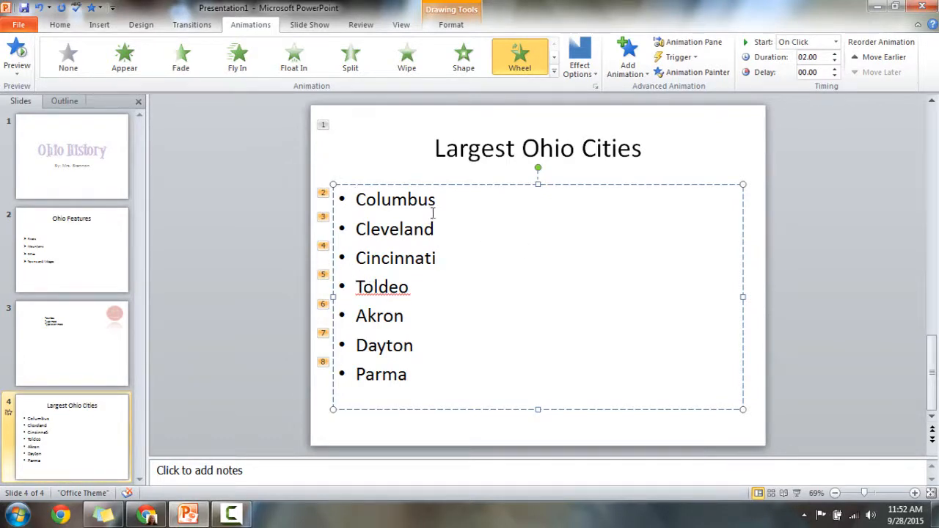
click(450, 146)
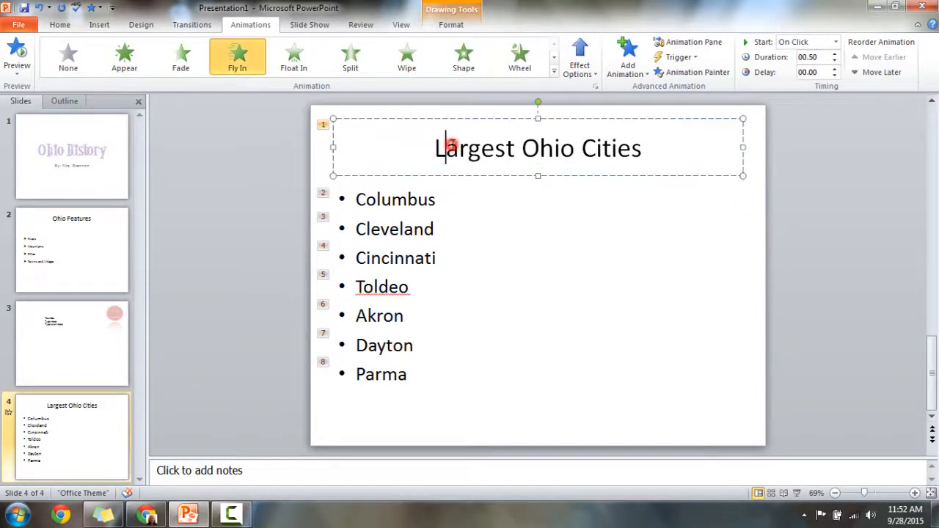
click(405, 196)
click(876, 56)
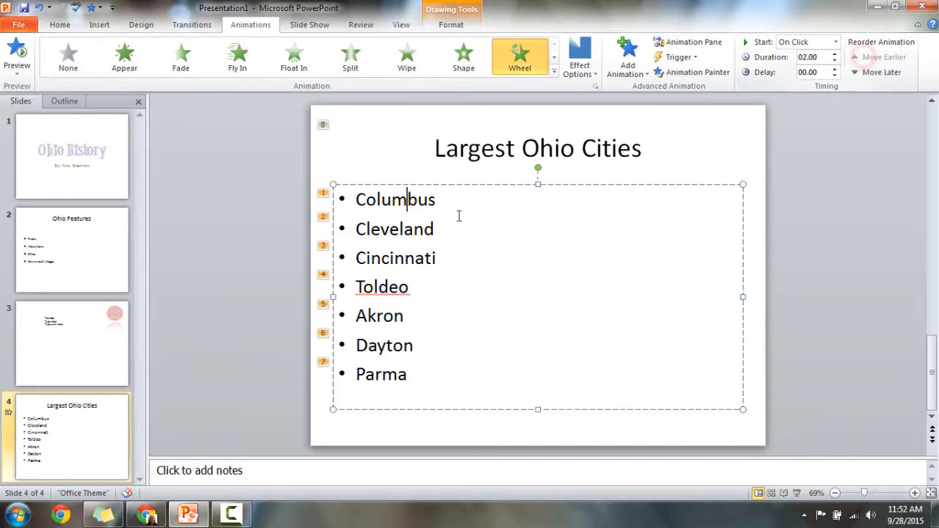
click(407, 193)
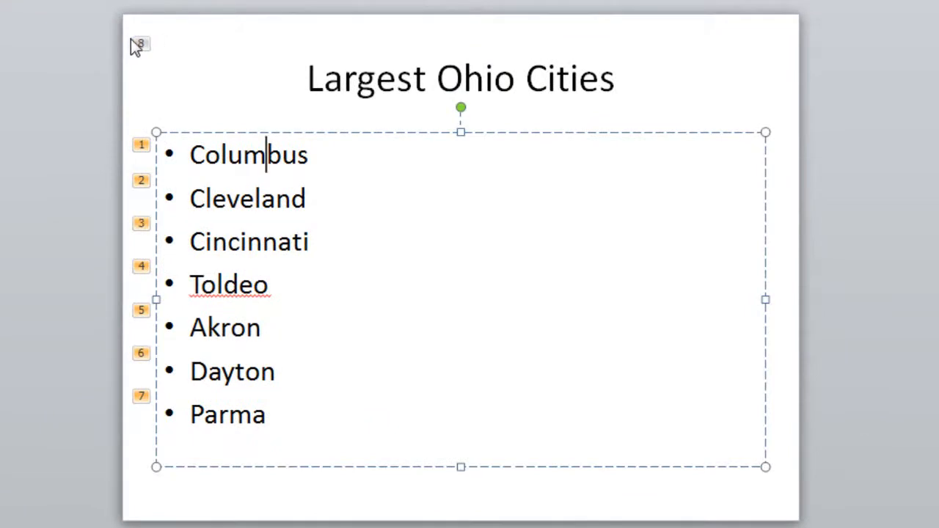
- Move the title's Fly In animation earlier until it plays first, before all the city bullets
click(145, 43)
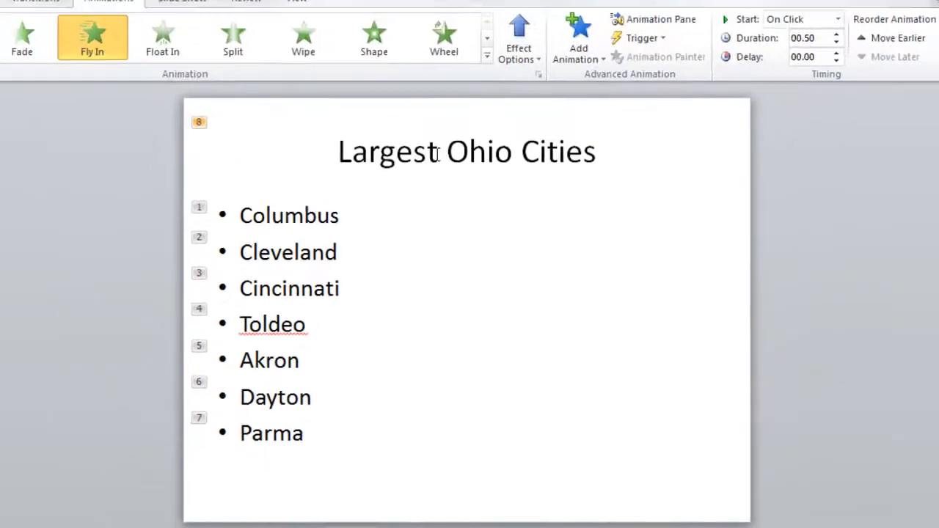
click(438, 154)
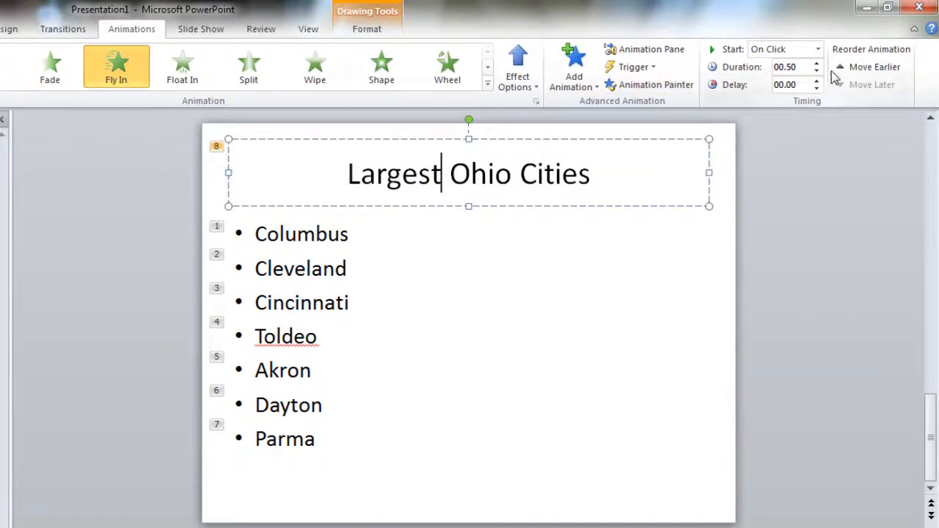
click(883, 69)
click(882, 70)
click(883, 70)
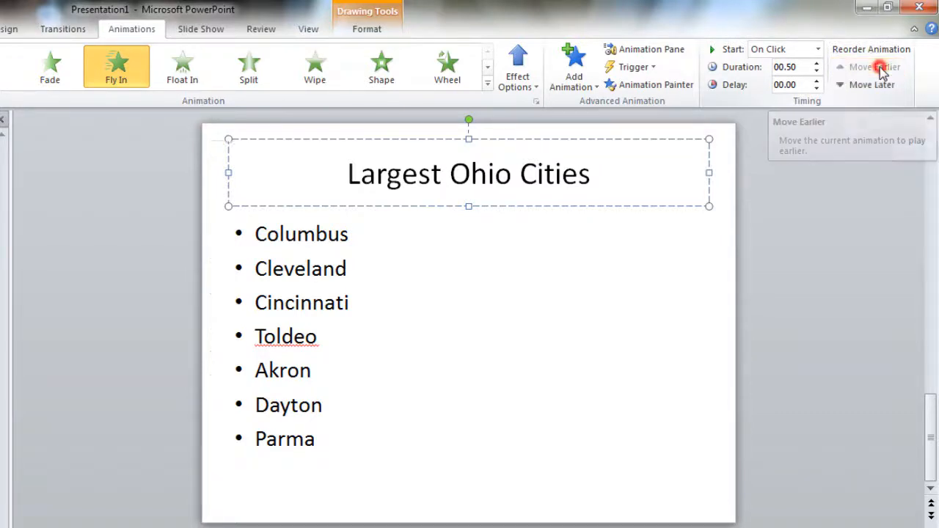
click(882, 70)
click(882, 70)
click(883, 70)
click(882, 69)
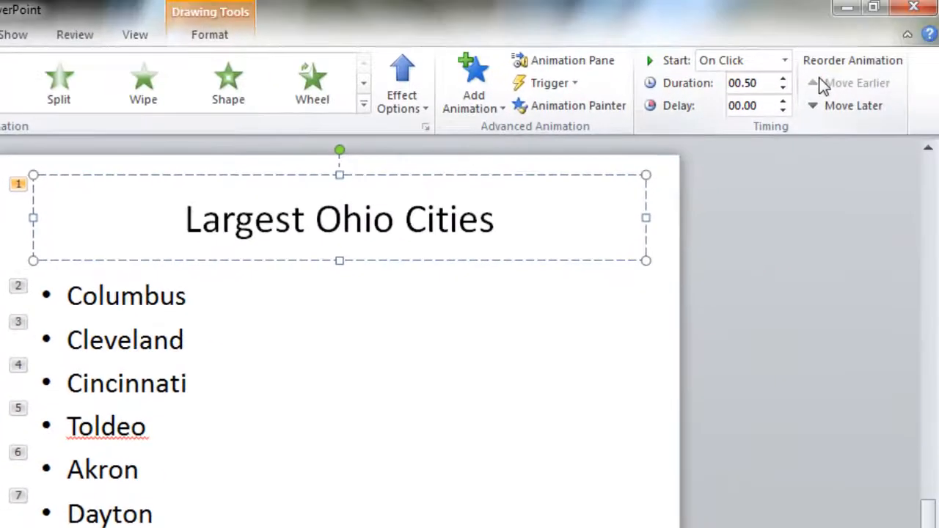
click(820, 83)
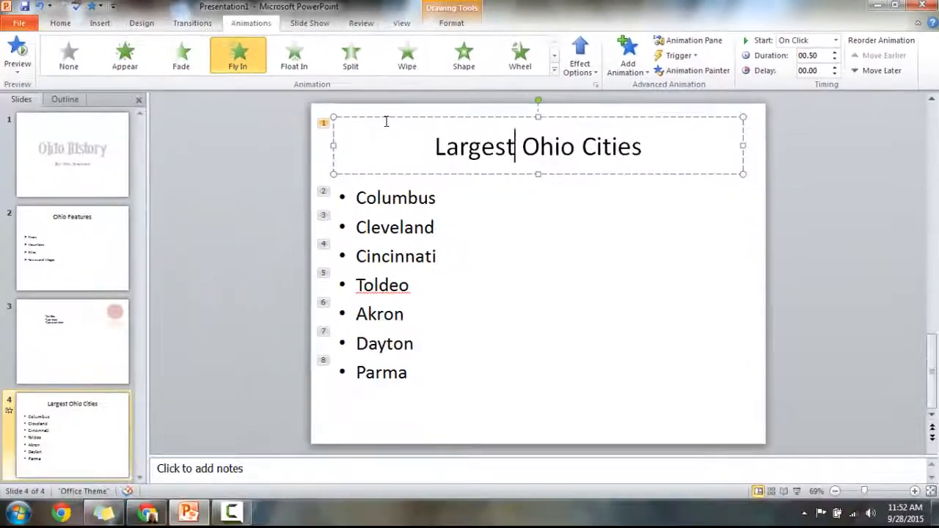
- Review the full gallery of animation effects and change the title's animation to the Grow/Shrink emphasis effect
click(554, 73)
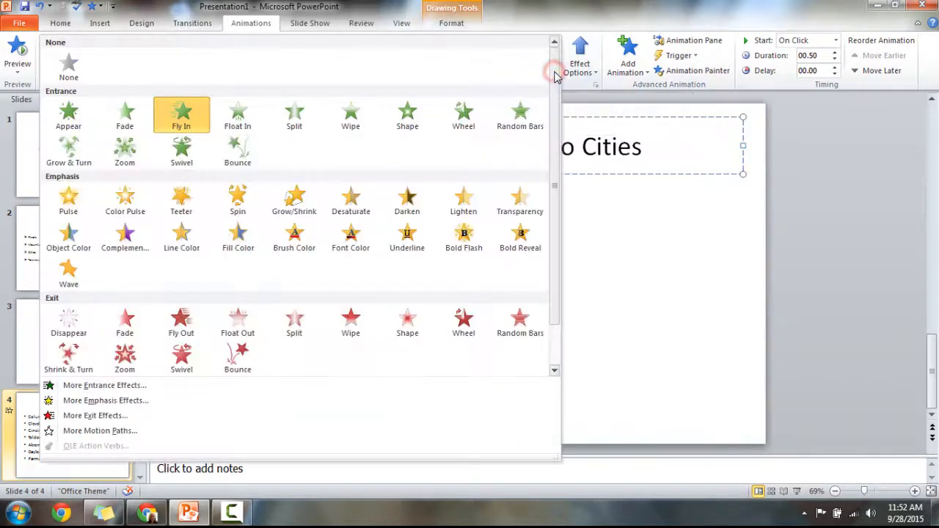
scroll(557, 121, down, 1)
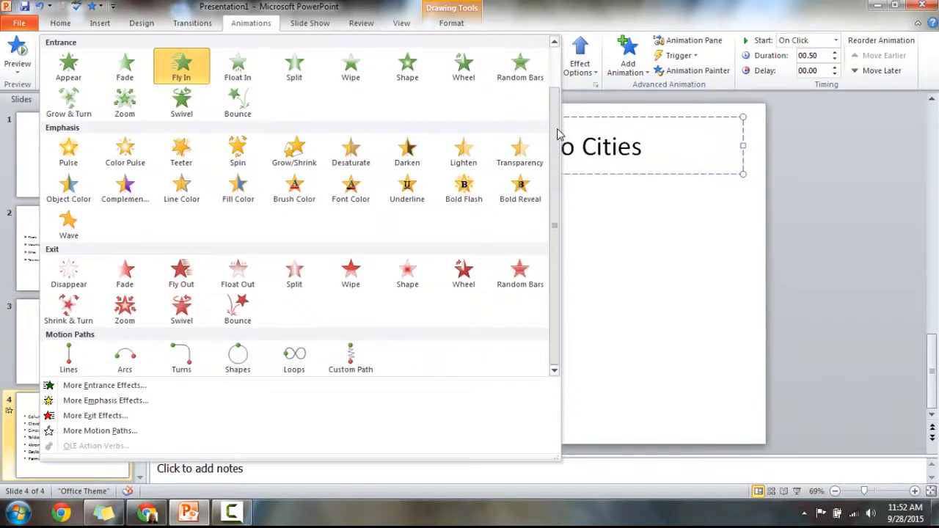
scroll(557, 132, up, 1)
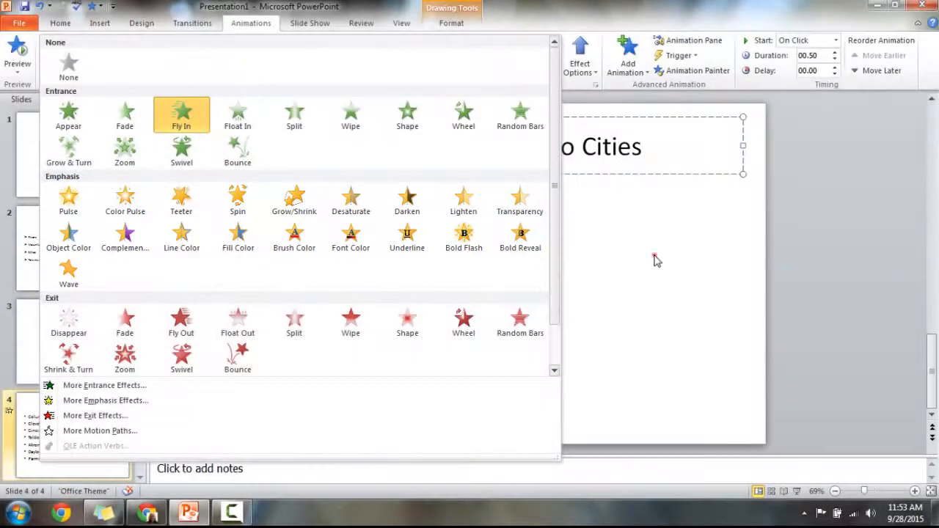
click(655, 260)
double_click(522, 147)
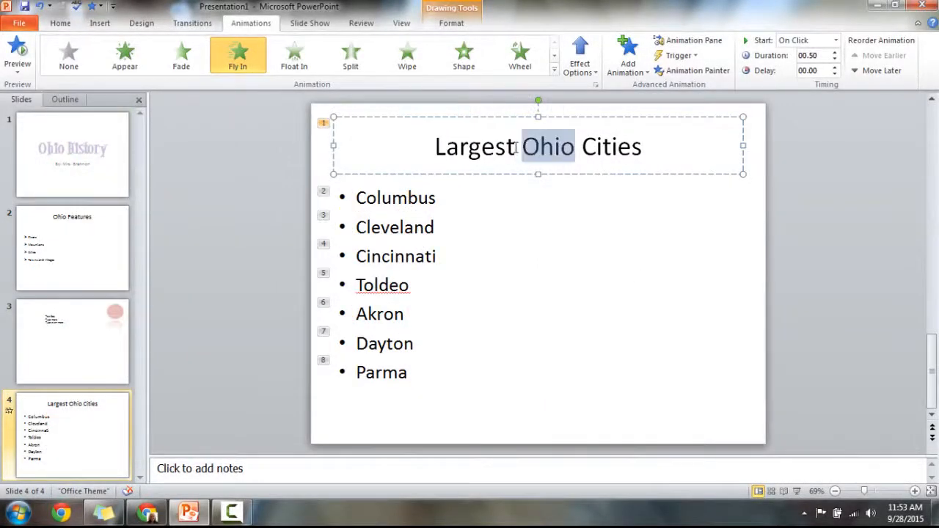
click(554, 71)
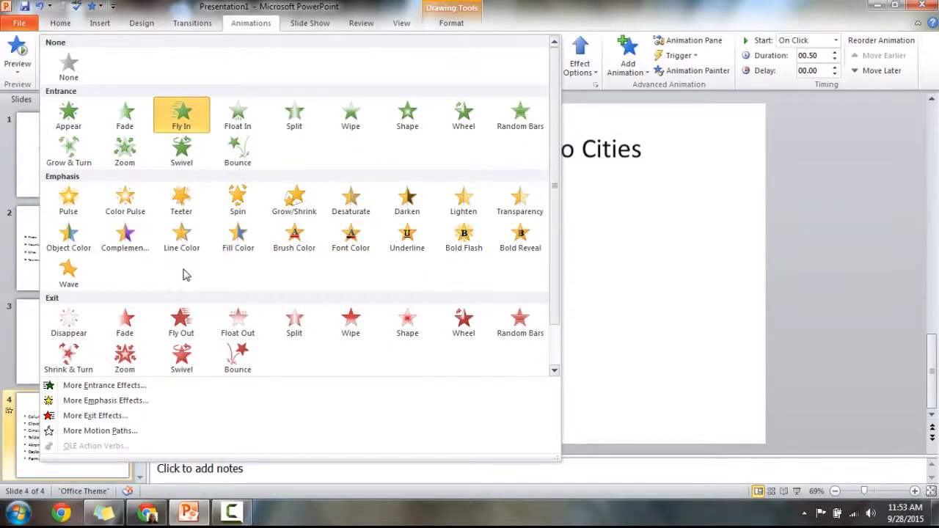
click(294, 198)
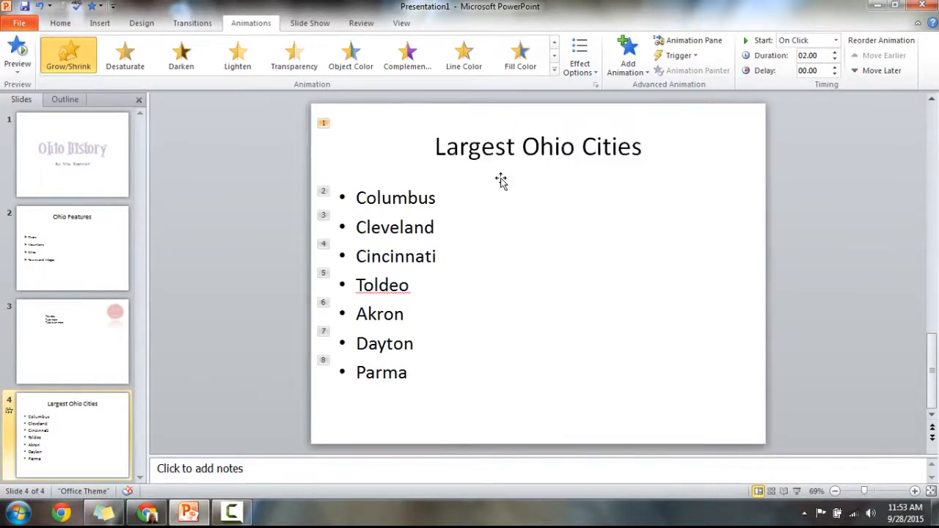
- Change the animation of only the Cincinnati bullet to the Wave emphasis effect
click(554, 69)
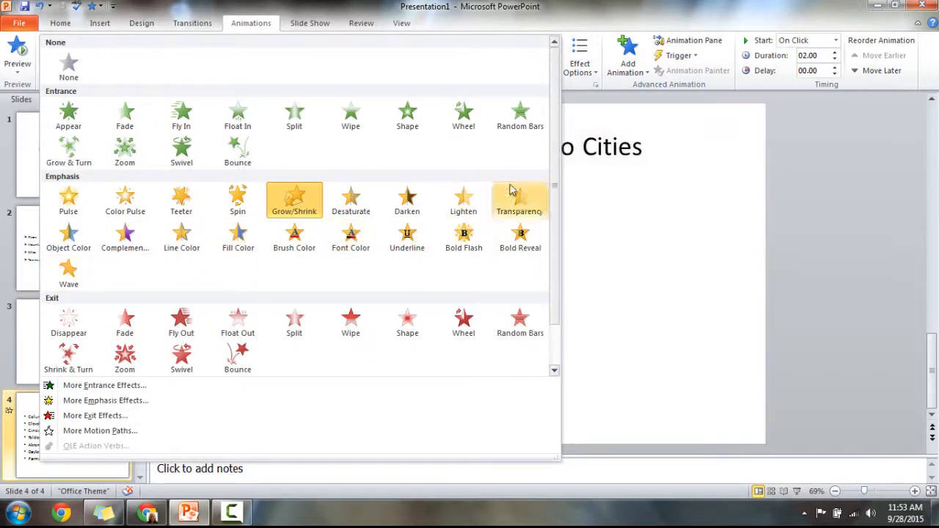
click(629, 244)
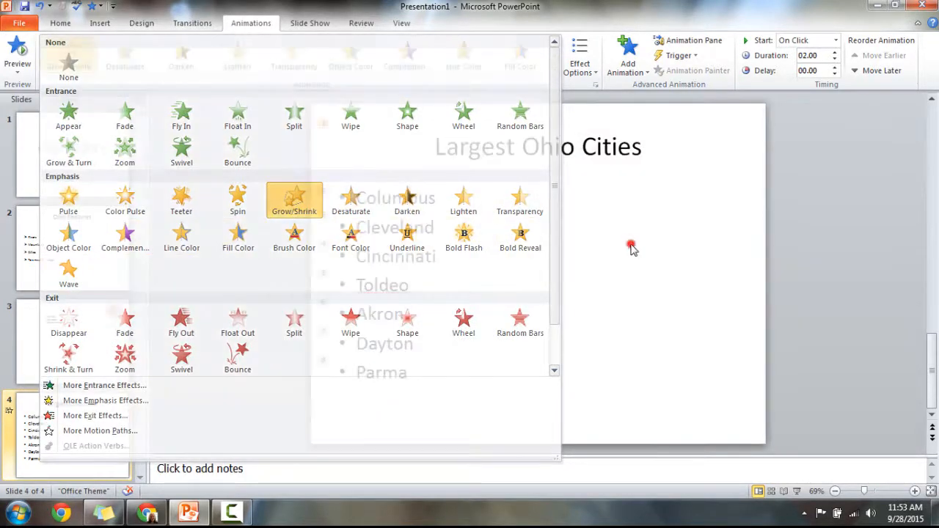
double_click(378, 262)
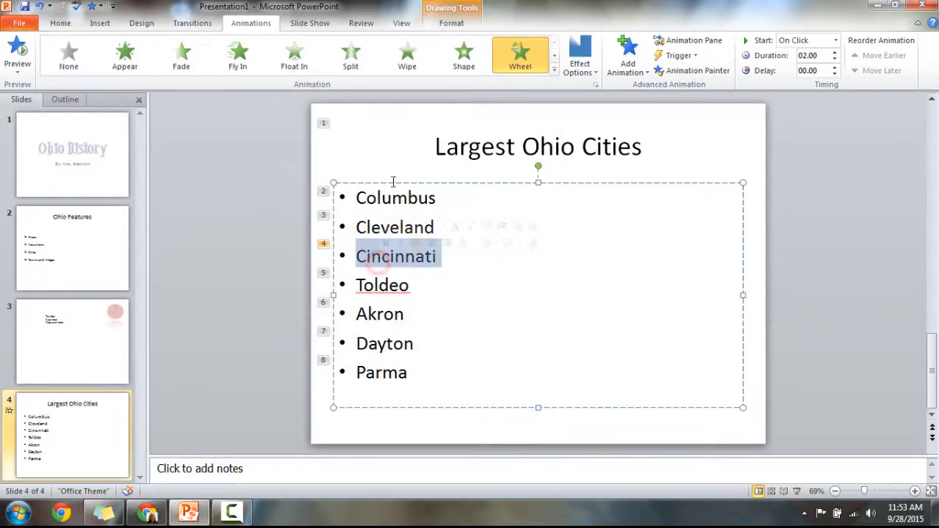
click(555, 70)
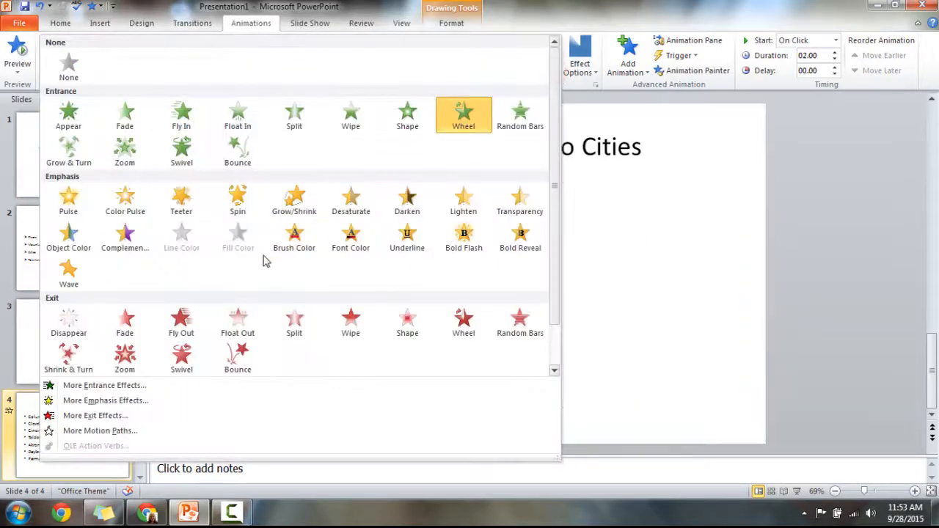
click(70, 273)
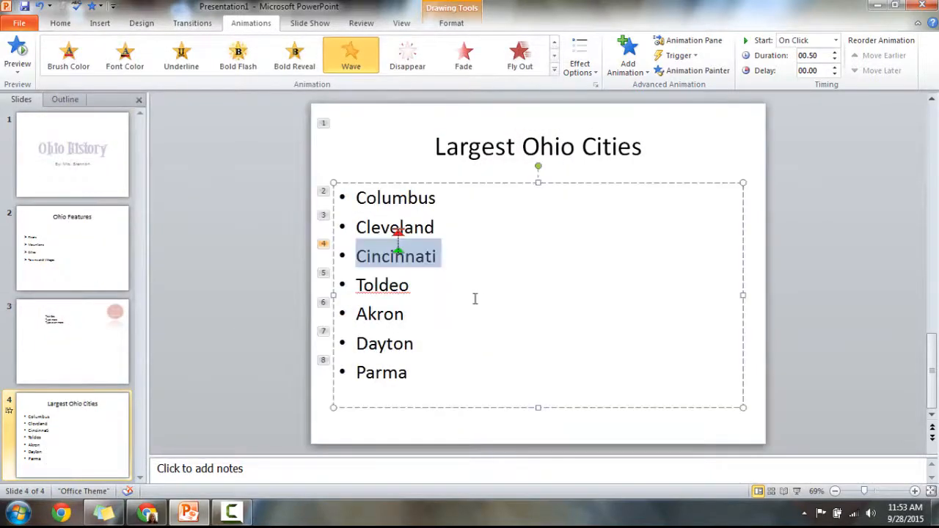
- Review the animation effects available for the city list, and check the effects assigned to the Columbus bullet and the title
click(433, 192)
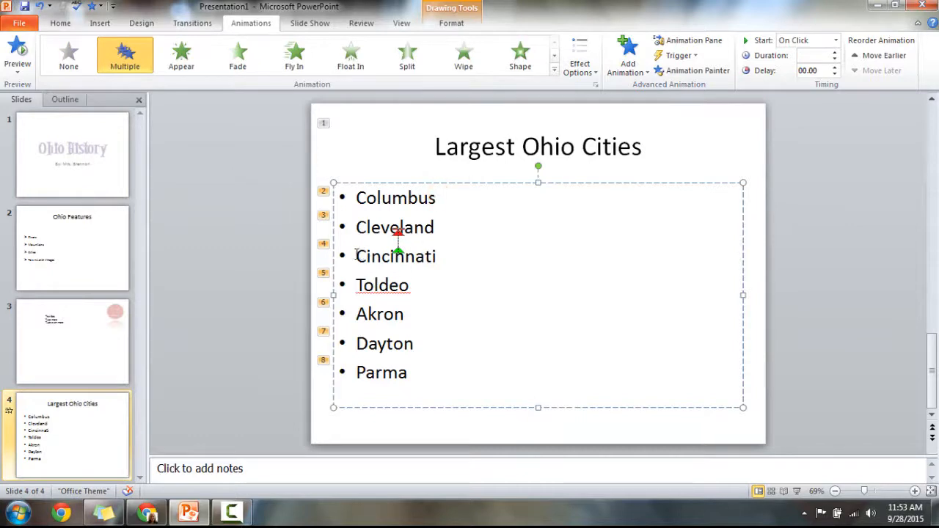
click(554, 70)
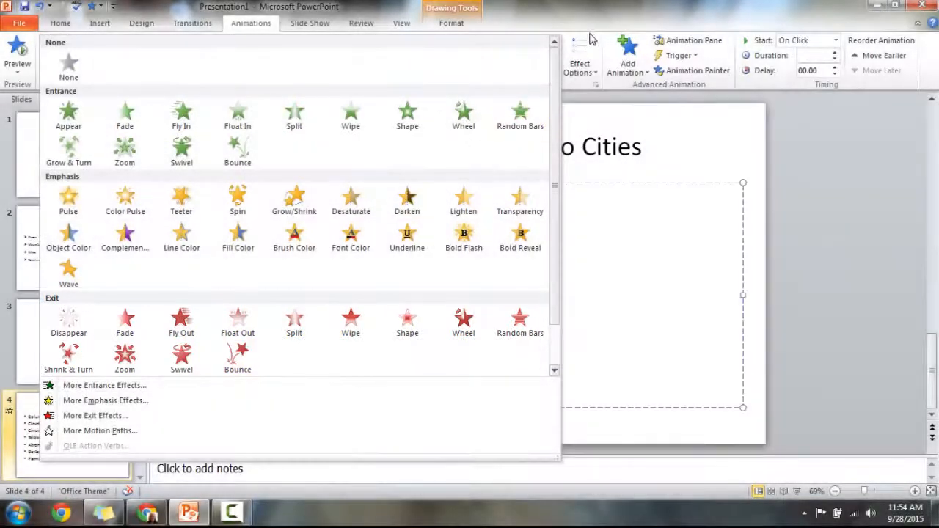
click(563, 20)
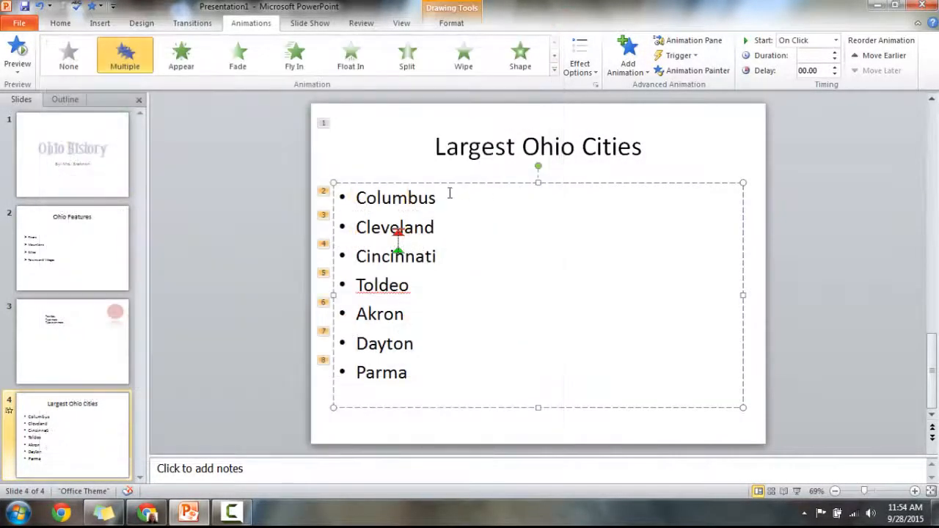
double_click(424, 200)
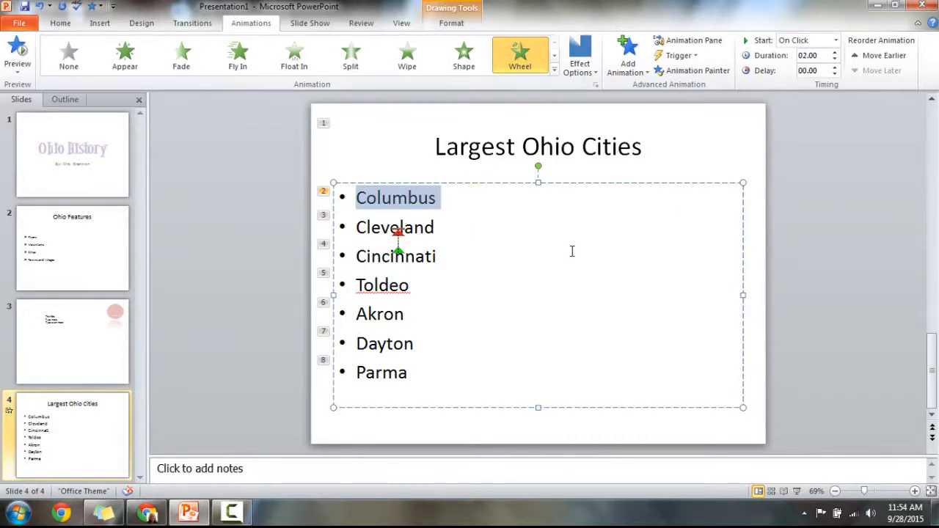
click(682, 168)
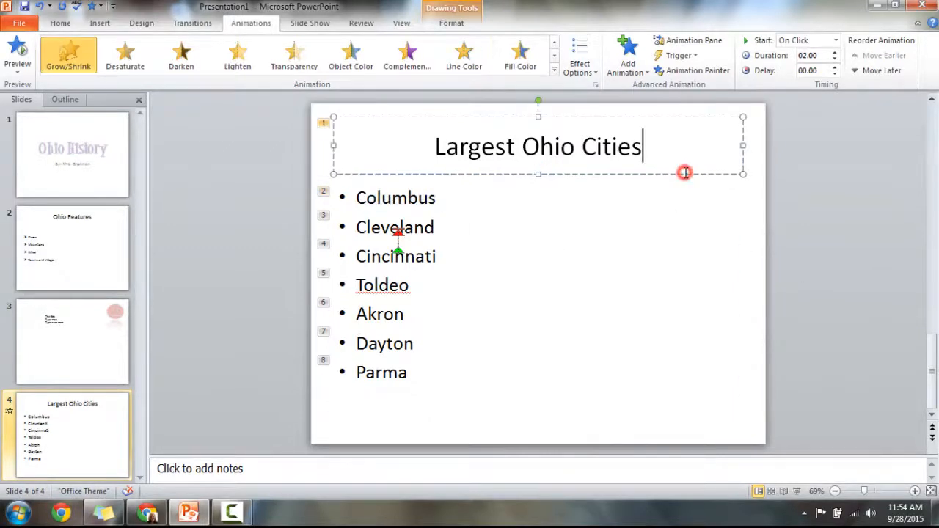
- For the Columbus bullet, examine the Wheel effect's spoke and sequence options, the additional animations on offer and the full effects gallery
double_click(387, 196)
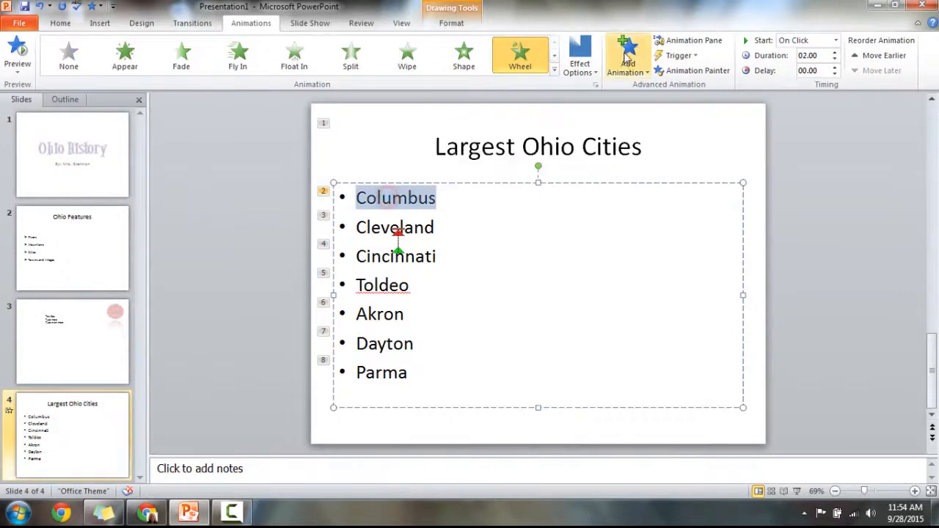
click(581, 73)
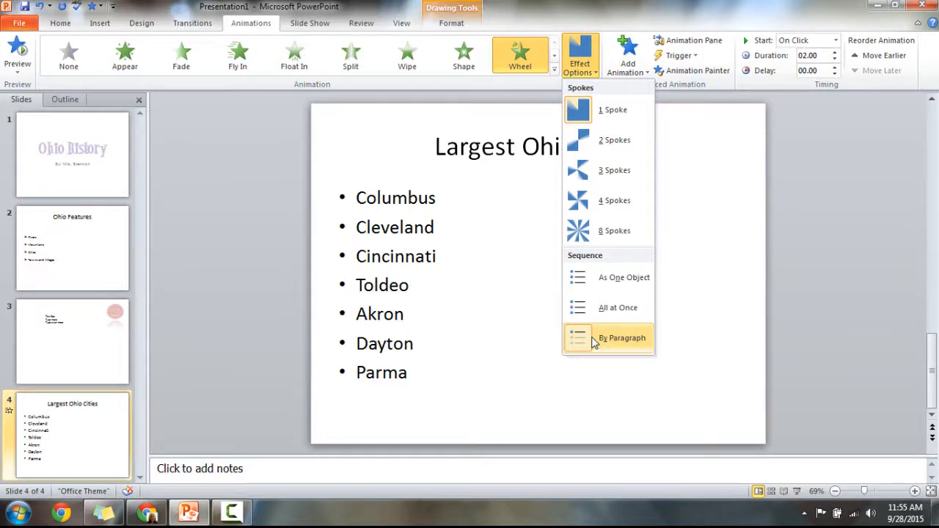
click(585, 69)
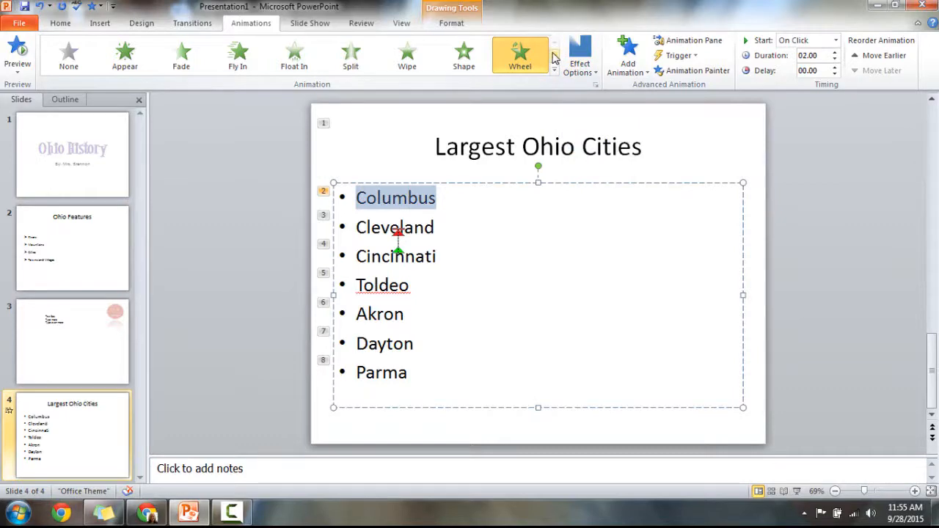
click(645, 73)
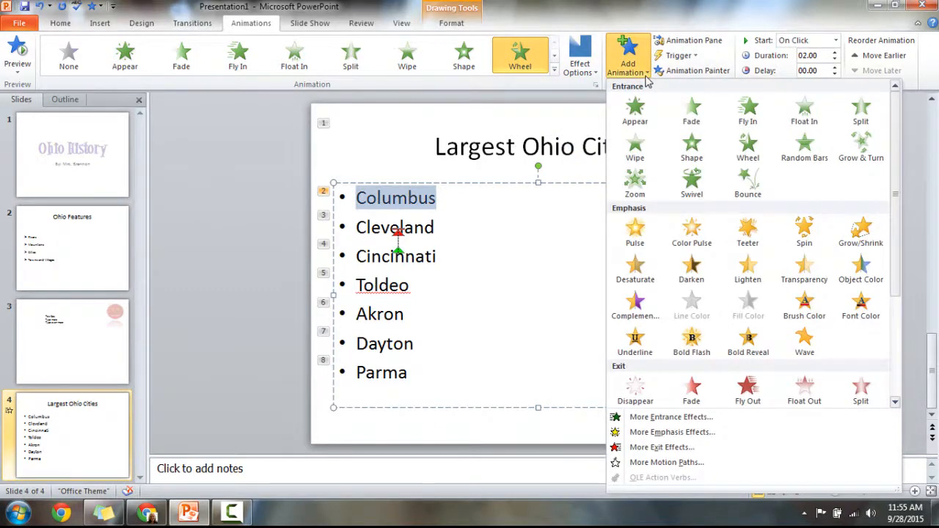
click(645, 74)
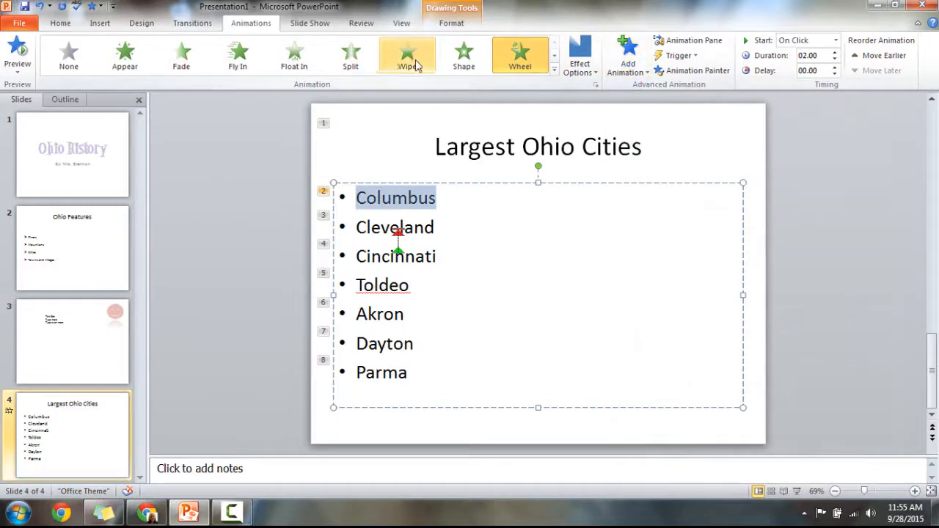
click(553, 71)
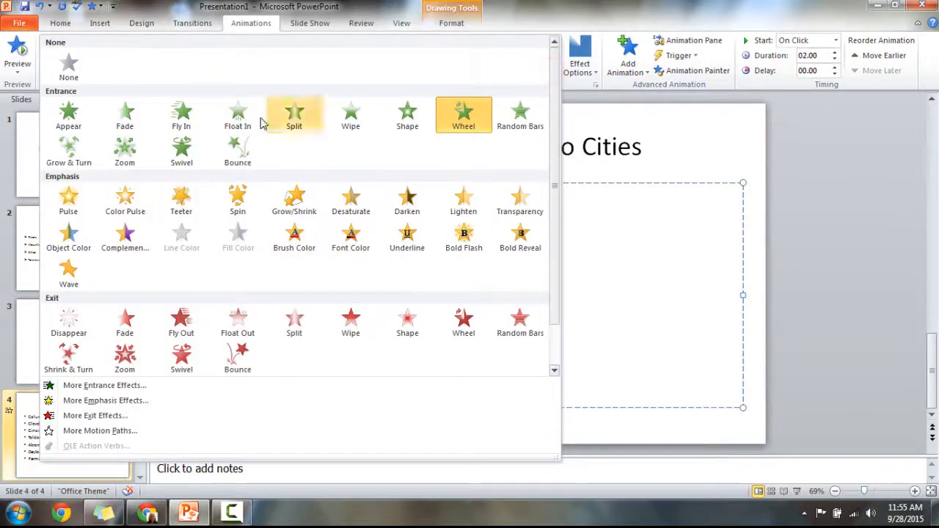
click(543, 20)
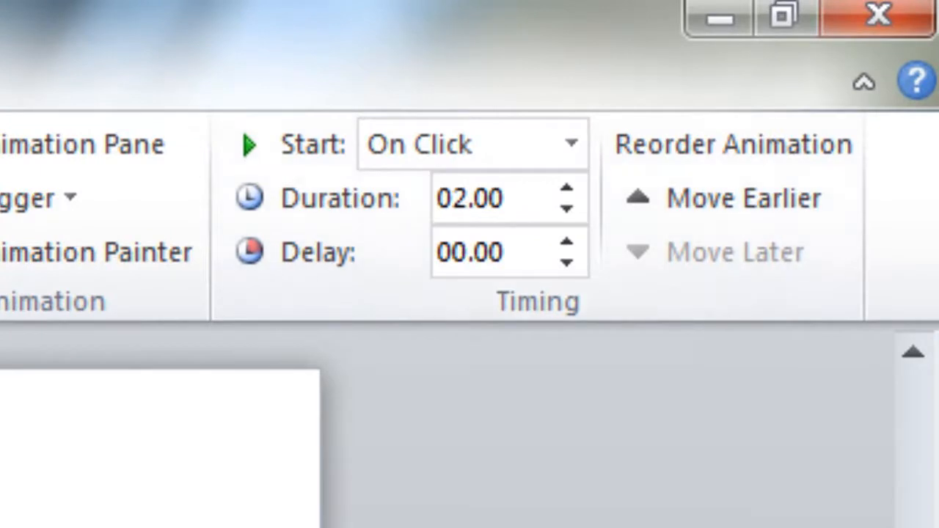
- Select the slide title and examine its animation's start options and duration setting
click(15, 518)
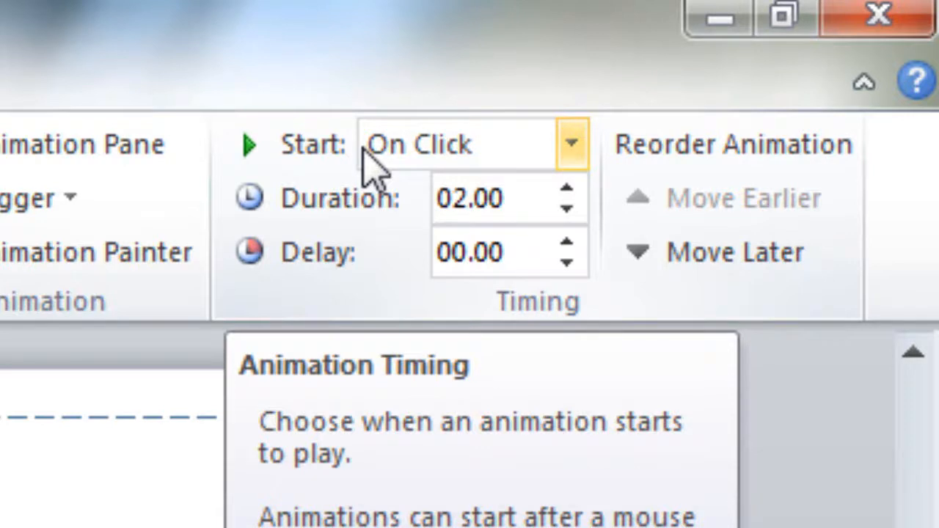
click(572, 144)
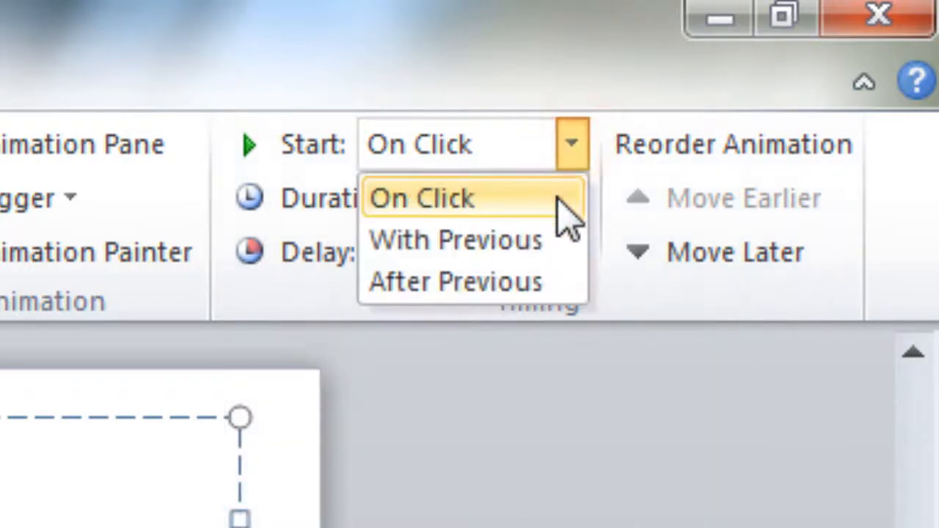
click(569, 144)
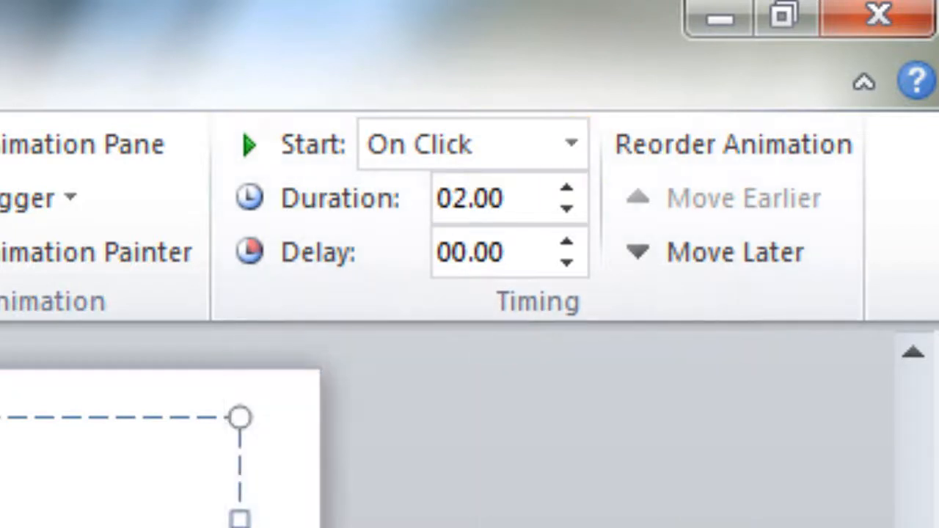
click(272, 199)
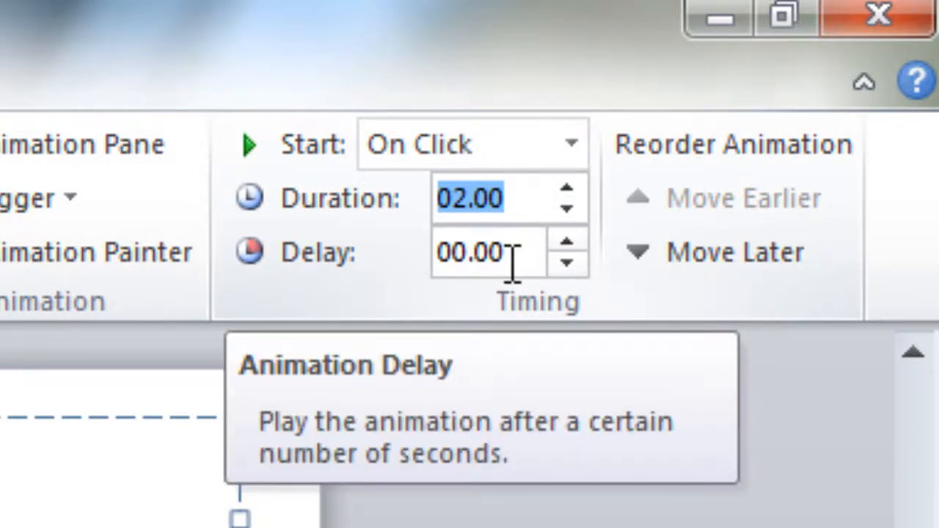
- Set the title animation's delay to 01.50 seconds and preview the slide's animations
click(512, 260)
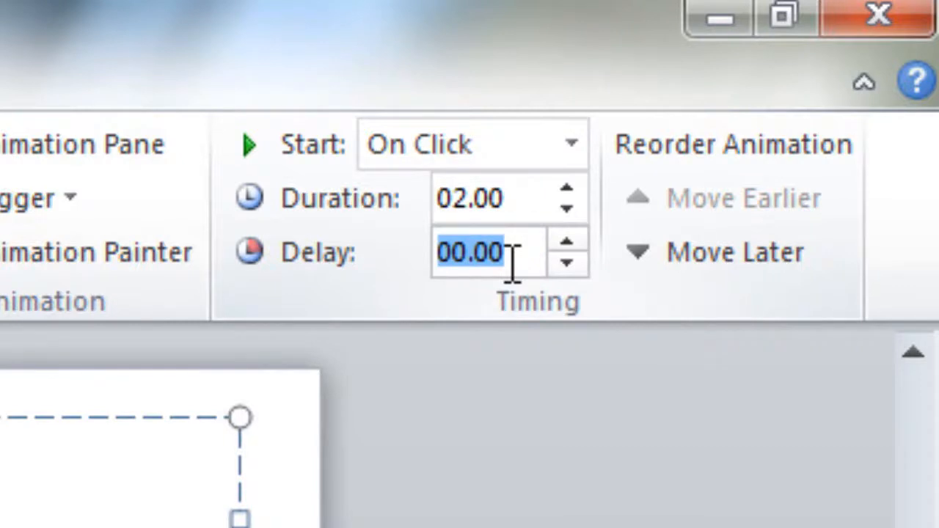
click(567, 246)
click(567, 247)
click(567, 247)
click(568, 247)
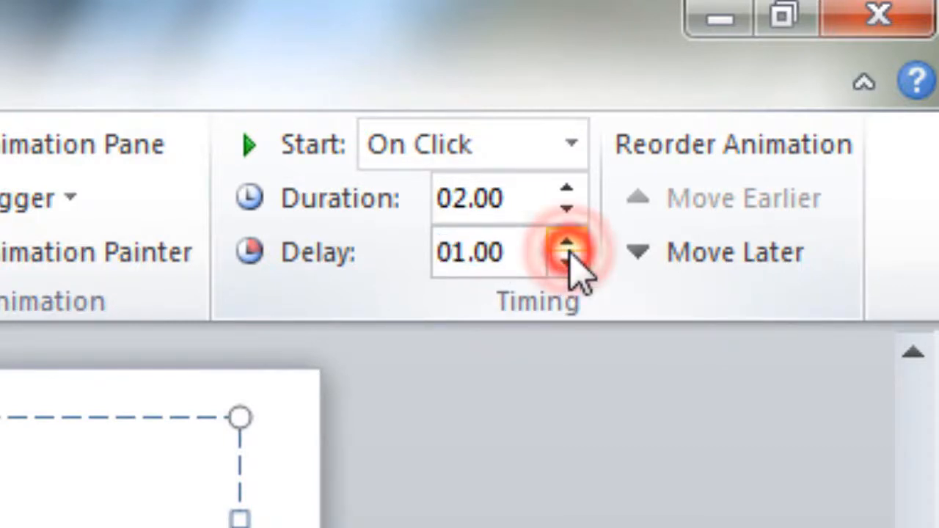
click(567, 247)
click(567, 246)
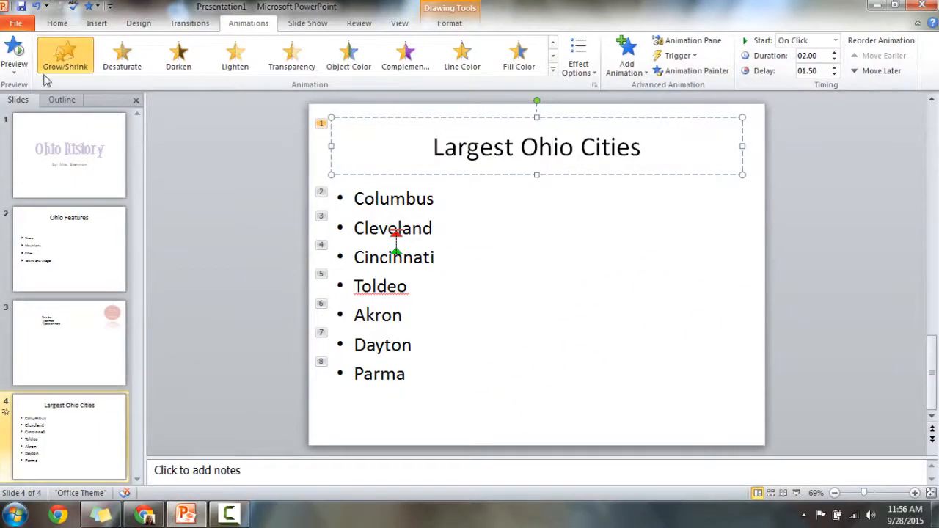
click(12, 55)
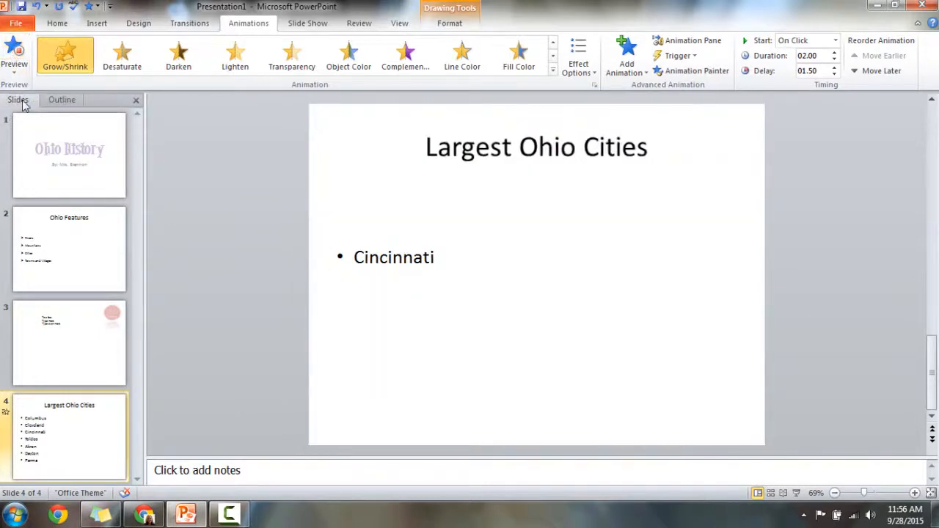